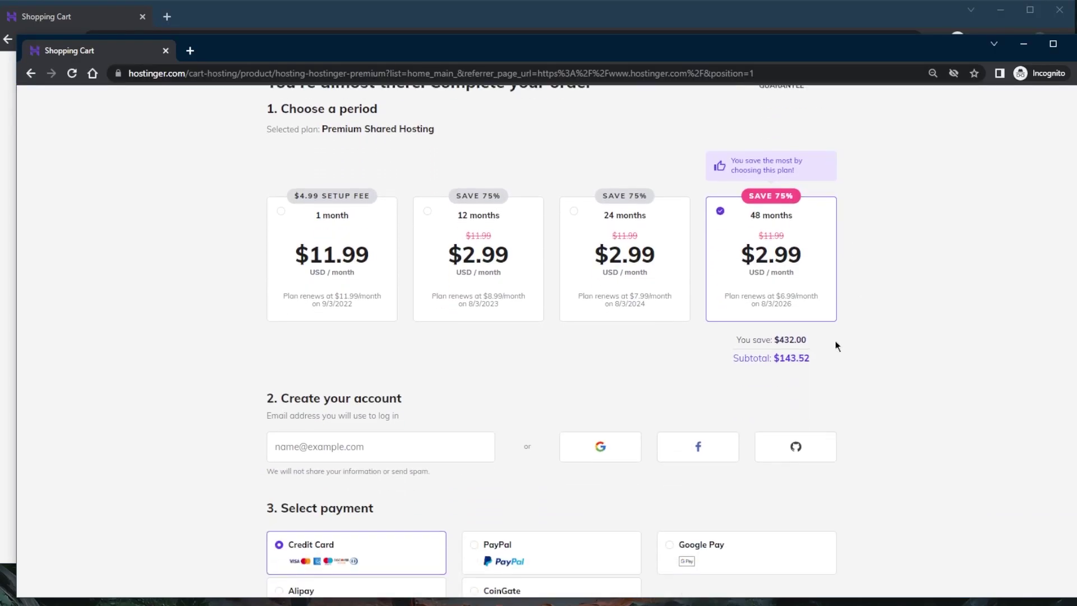
scroll(853, 340, "down", 5)
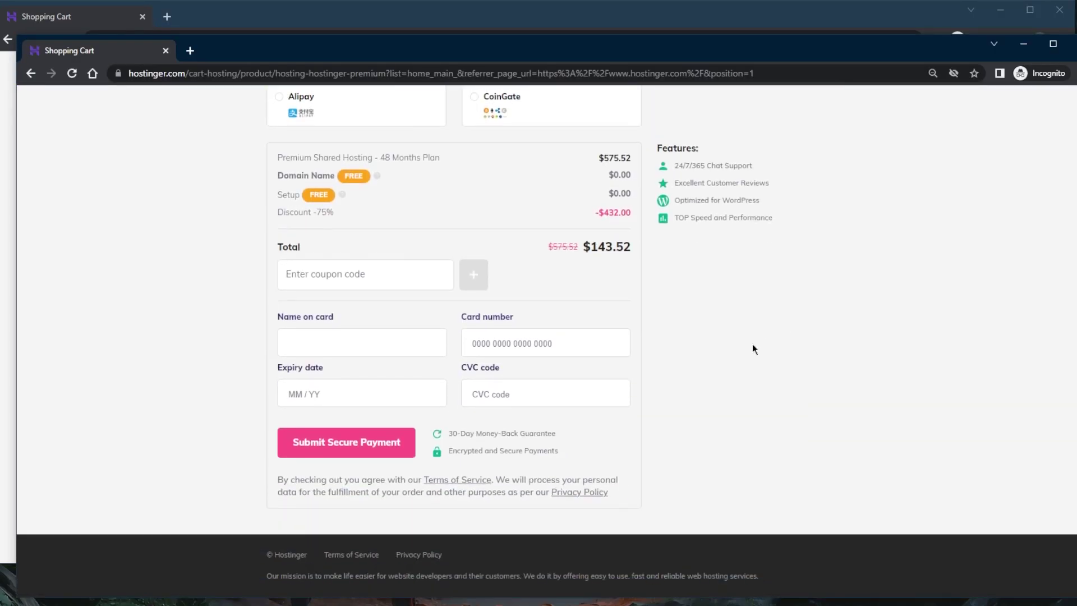
scroll(757, 350, "up", 1)
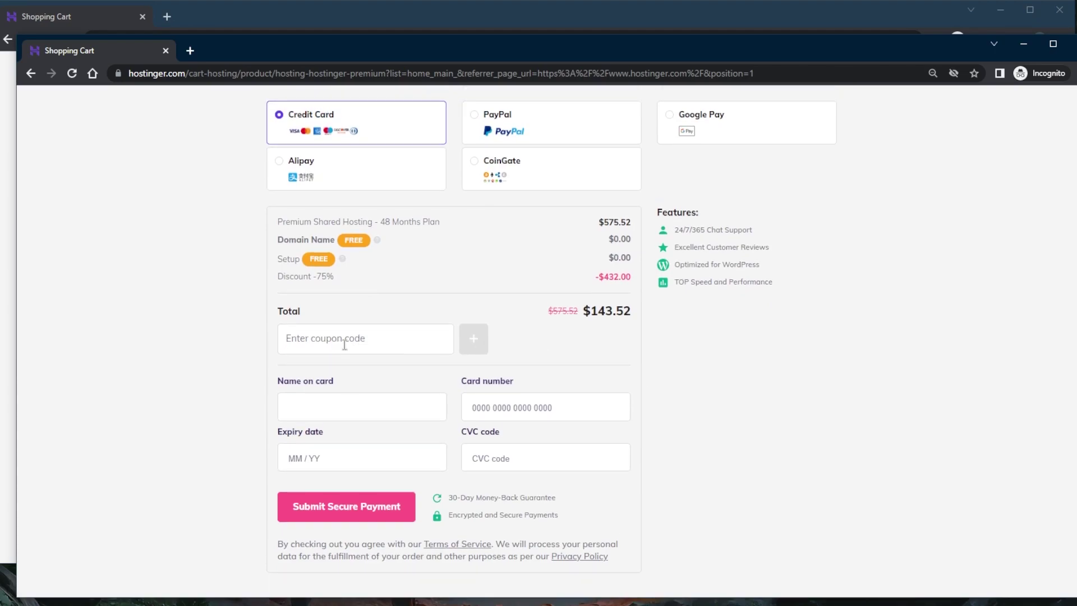
type("SITE")
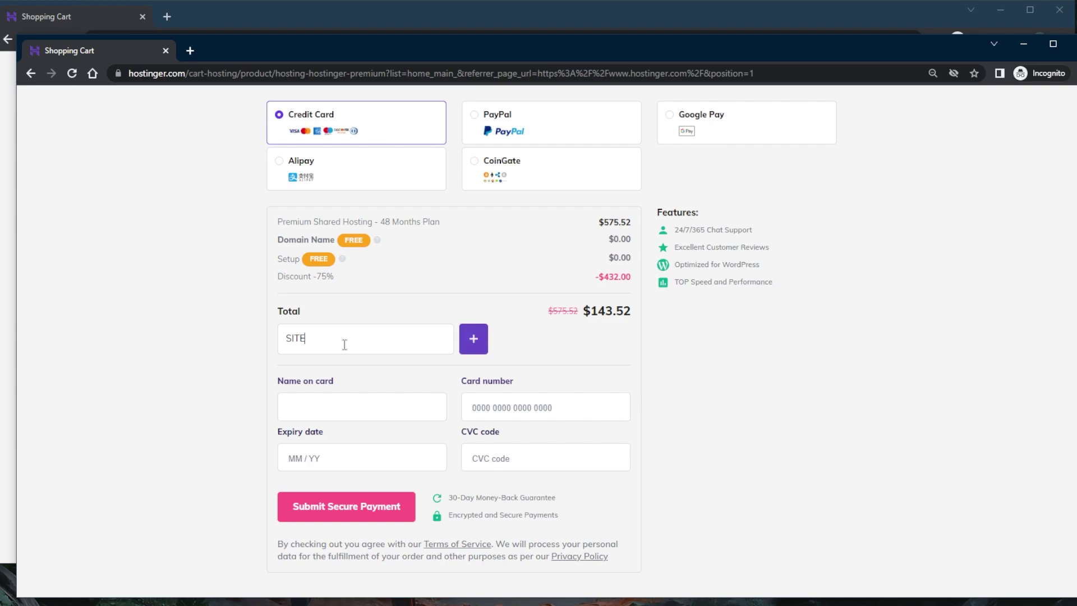
type("STARTERS")
Apply the SITESTARTERS coupon, bringing the 48-month plan total to $133.44.
left_click(473, 345)
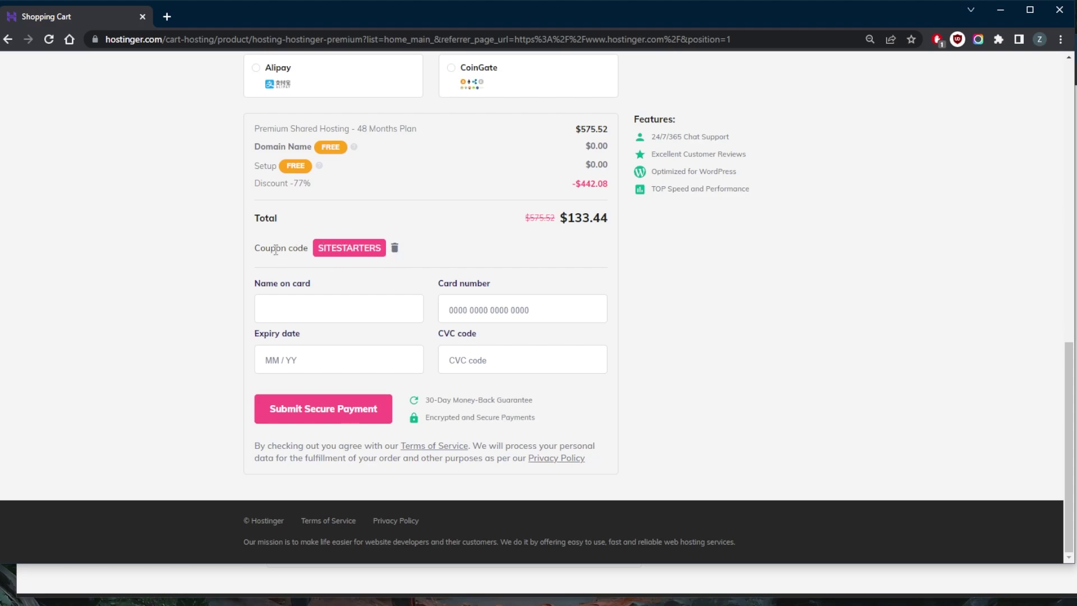
scroll(492, 337, "up", 3)
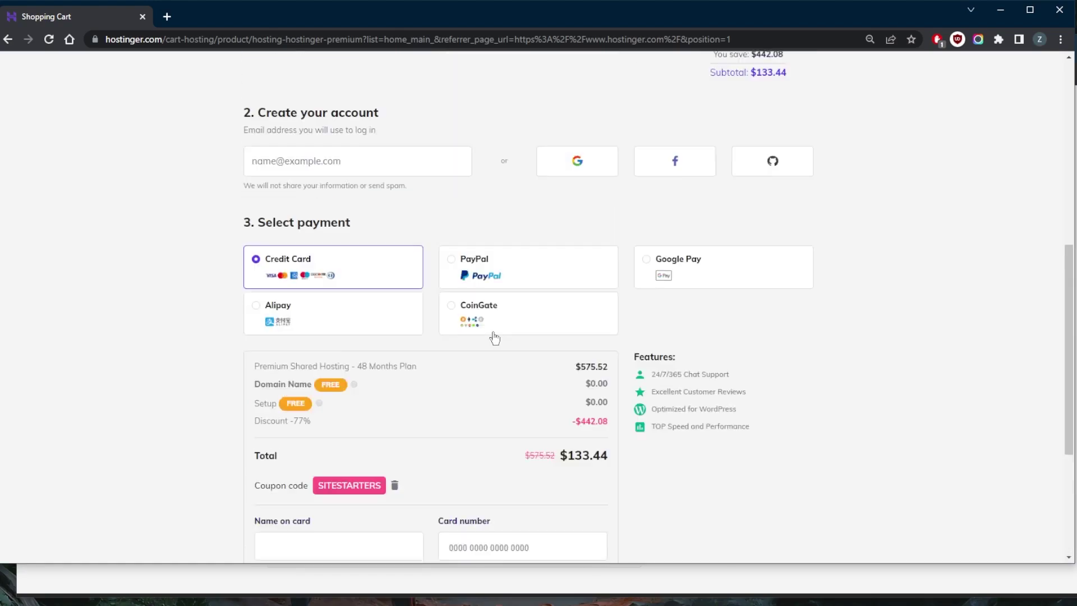
scroll(501, 343, "up", 5)
scroll(531, 333, "down", 1)
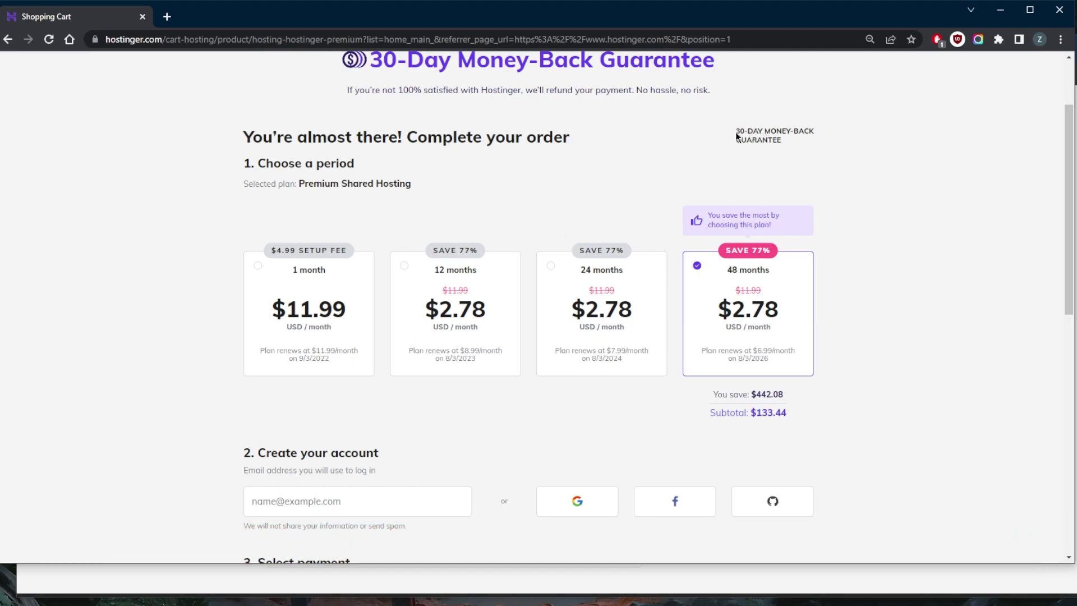
left_click_drag(735, 132, 797, 157)
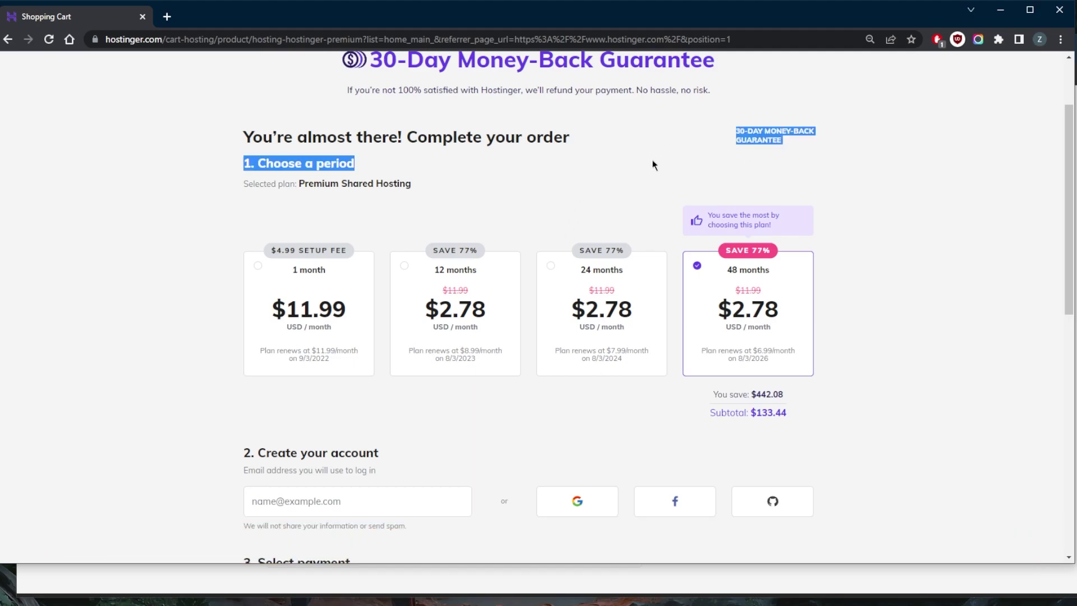
left_click(669, 160)
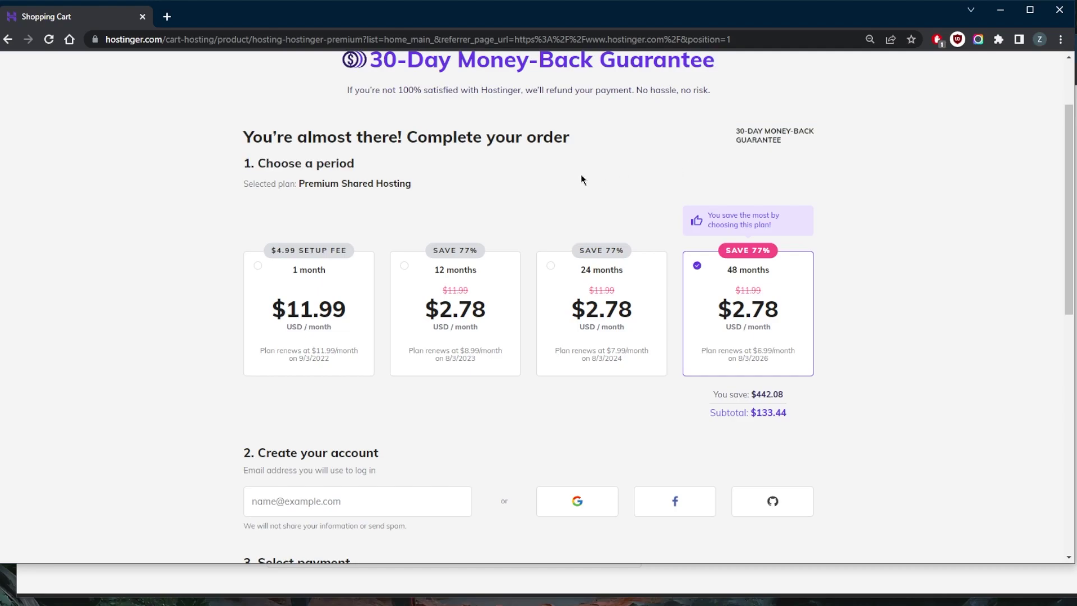
scroll(584, 202, "up", 2)
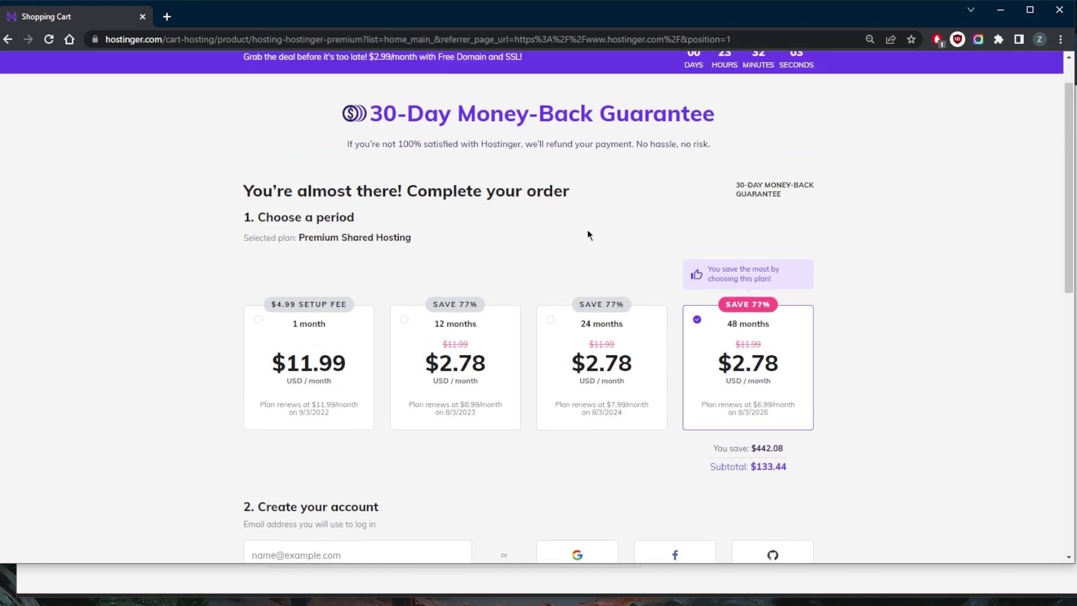
scroll(587, 236, "down", 1)
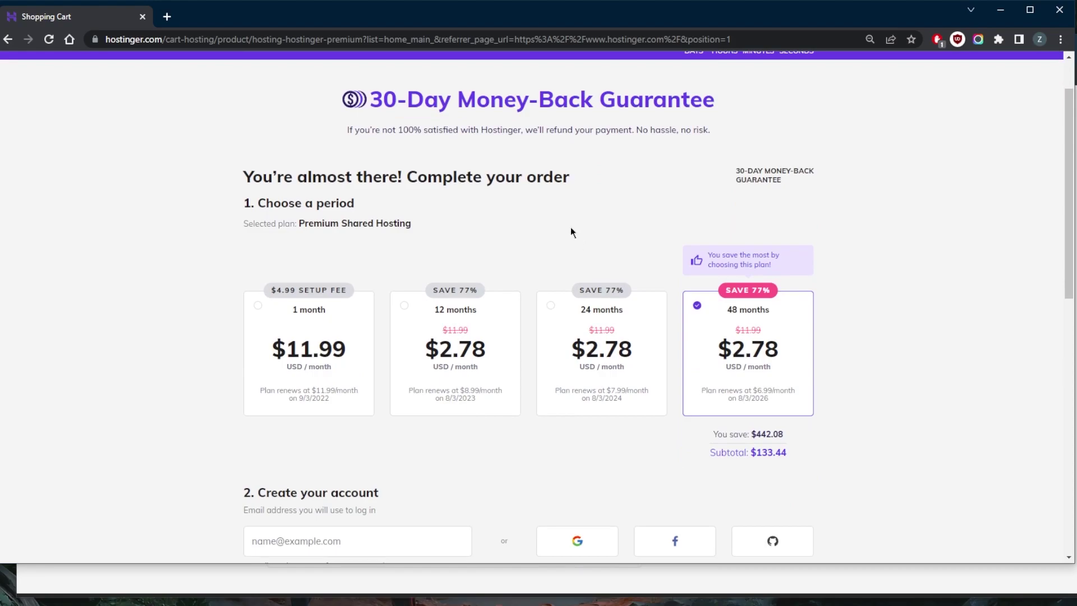